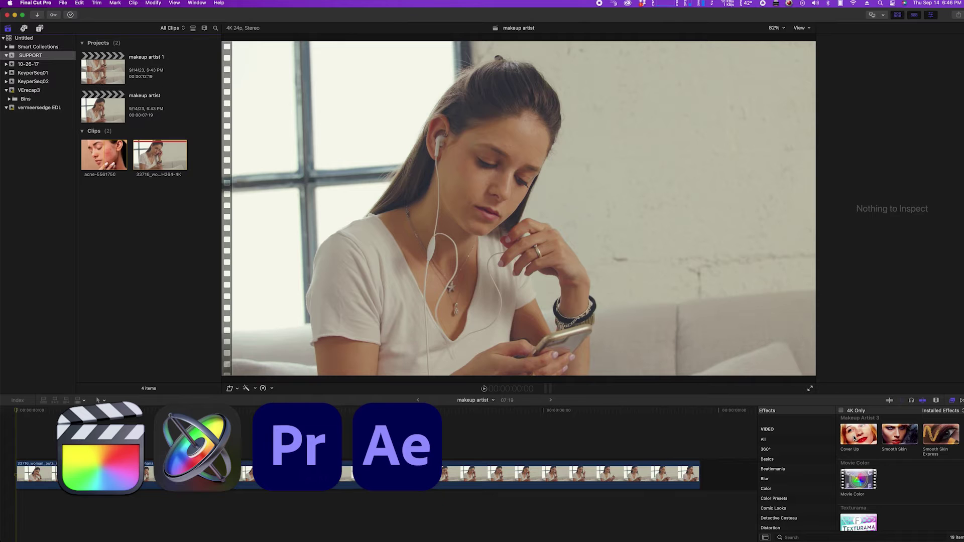
- Apply the Cover Up effect to the woman clip and set the viewer to Original
left_click_drag(854, 437, 614, 478)
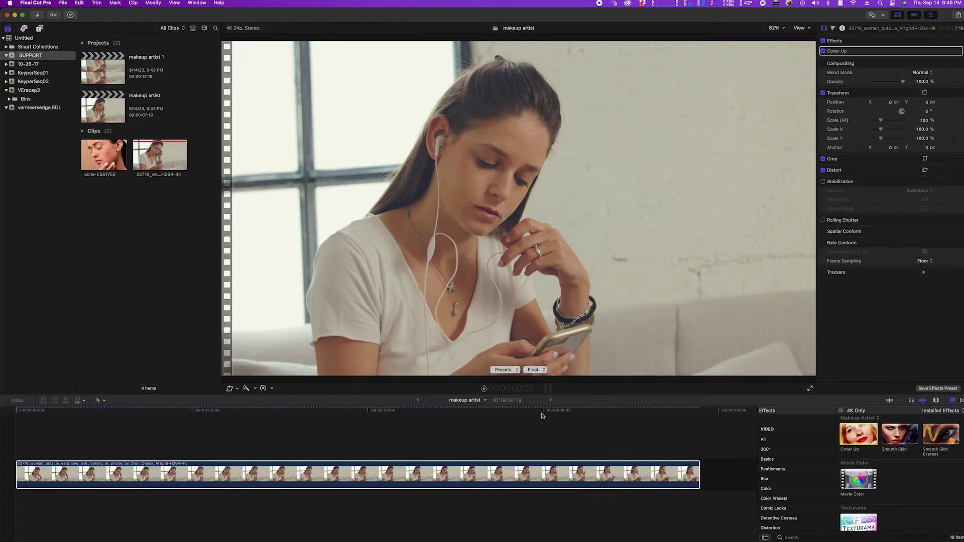
left_click(539, 370)
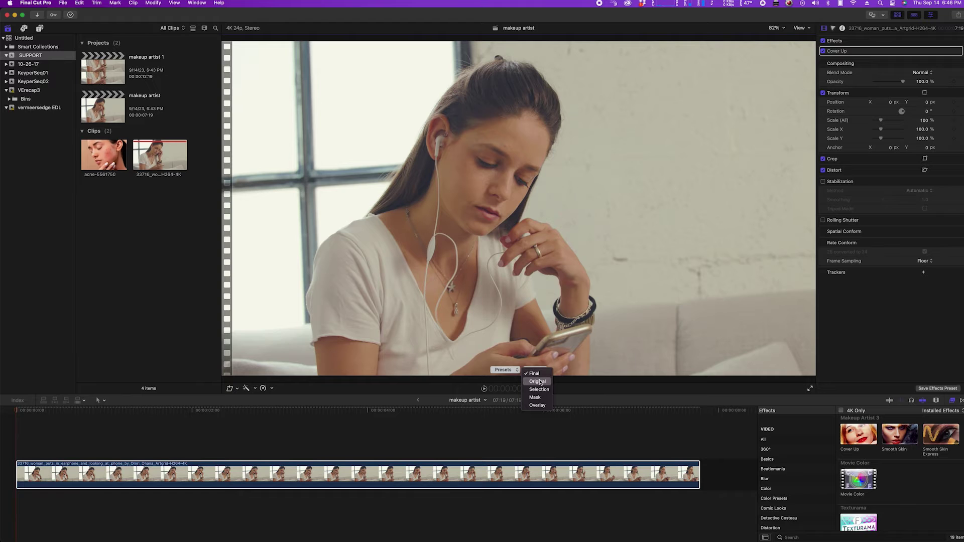
left_click(537, 381)
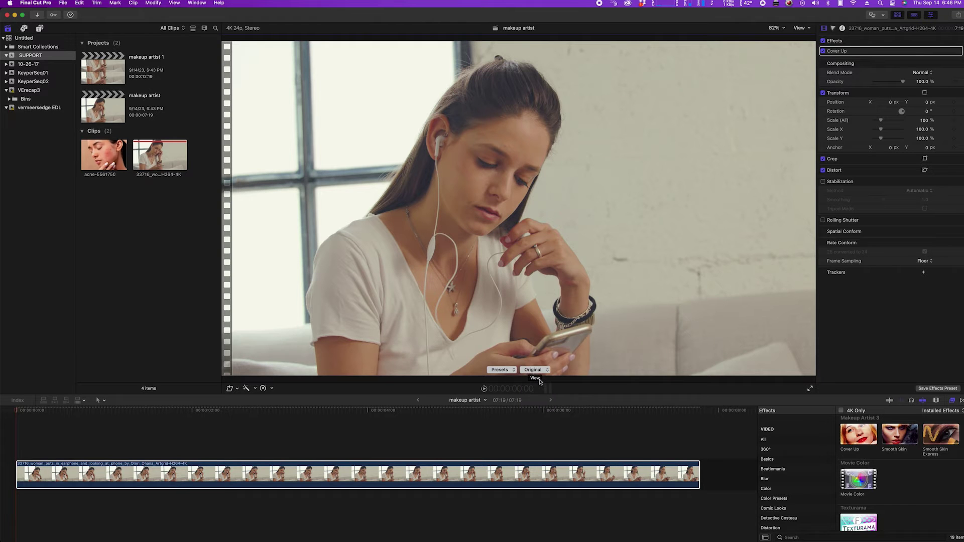
- Expand Cover Up's Skin Selection settings and set Key Control to On Screen
left_click(952, 51)
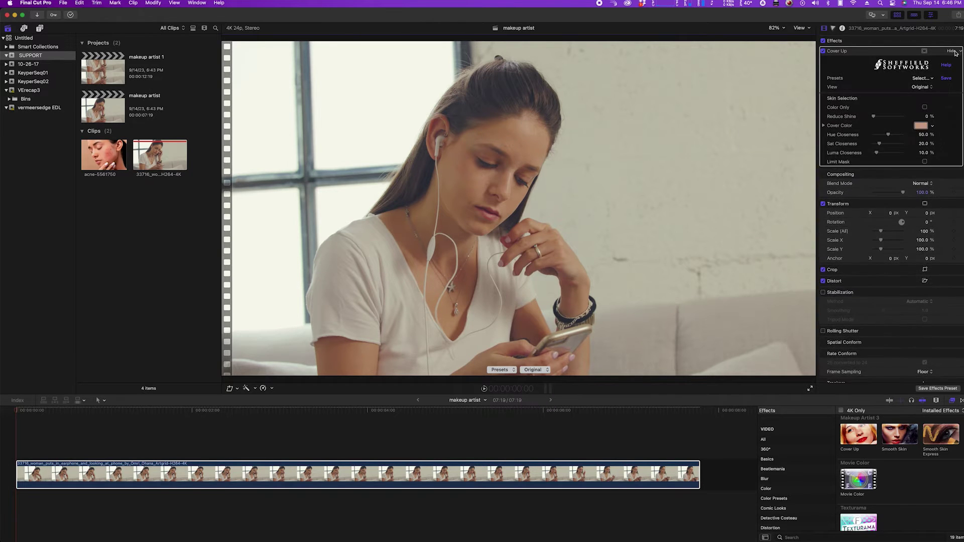
left_click(950, 98)
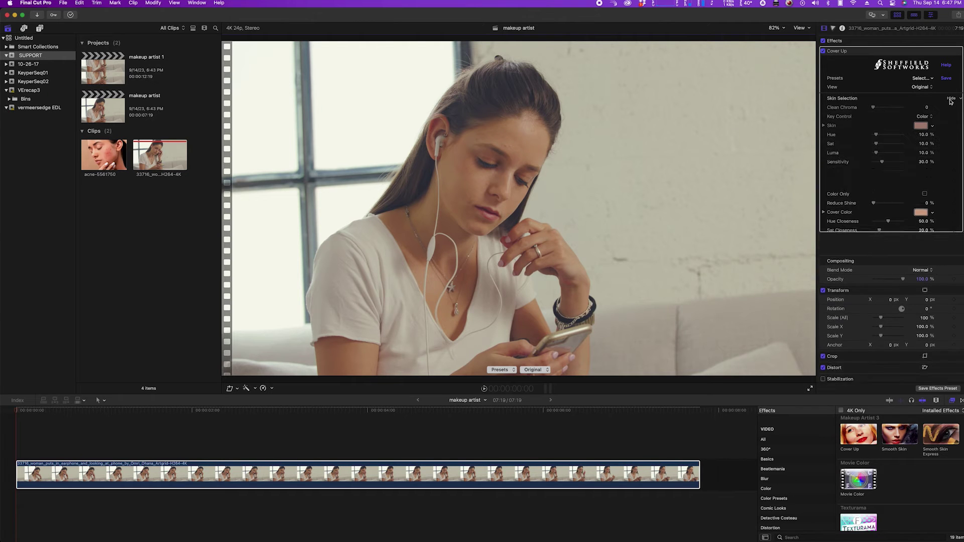
left_click(922, 117)
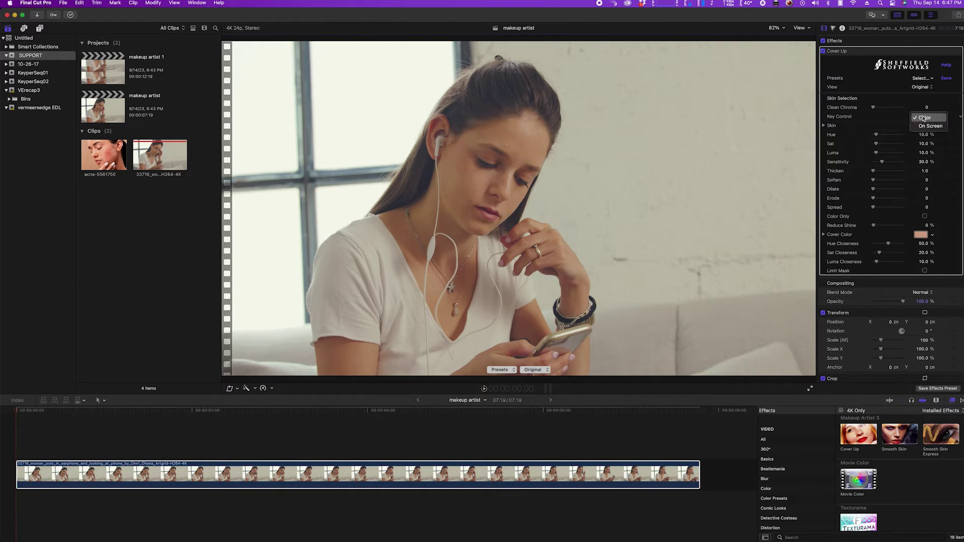
left_click(931, 126)
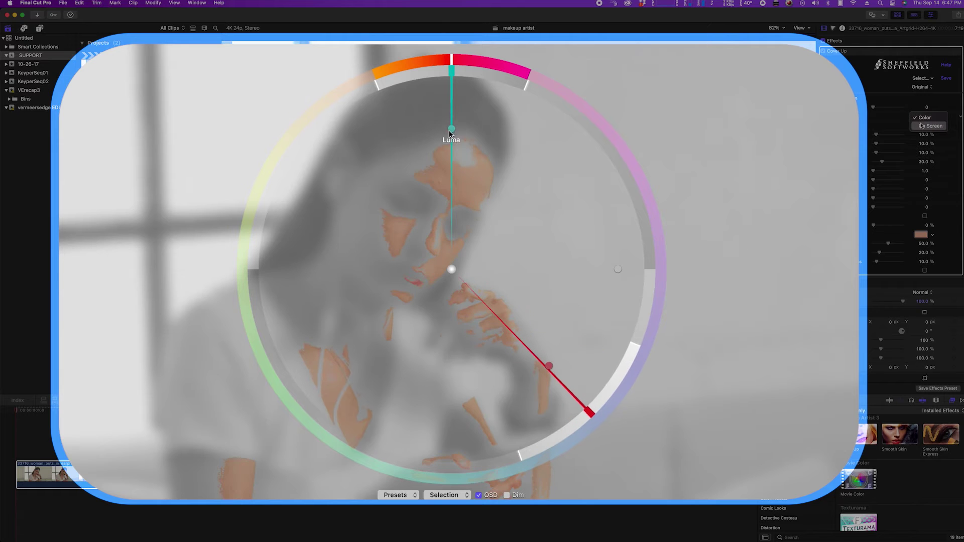
- Drag the on-screen wheel handles to key the skin at Hue 13.82%, Sat 8.16%, Luma 11.73%
left_click_drag(451, 129, 429, 153)
mouse_move(622, 217)
left_mouse_down()
mouse_move(548, 265)
mouse_move(592, 271)
mouse_move(613, 286)
left_mouse_up()
left_click_drag(537, 360, 465, 392)
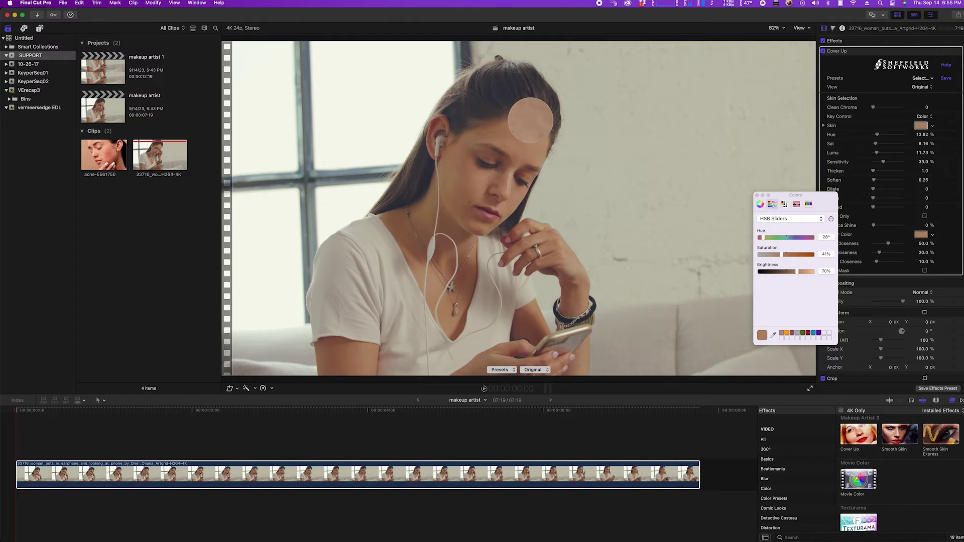
- Sample the skin colour from her forehead and bring up Cover Up's view modes
left_click(530, 121)
left_click(922, 87)
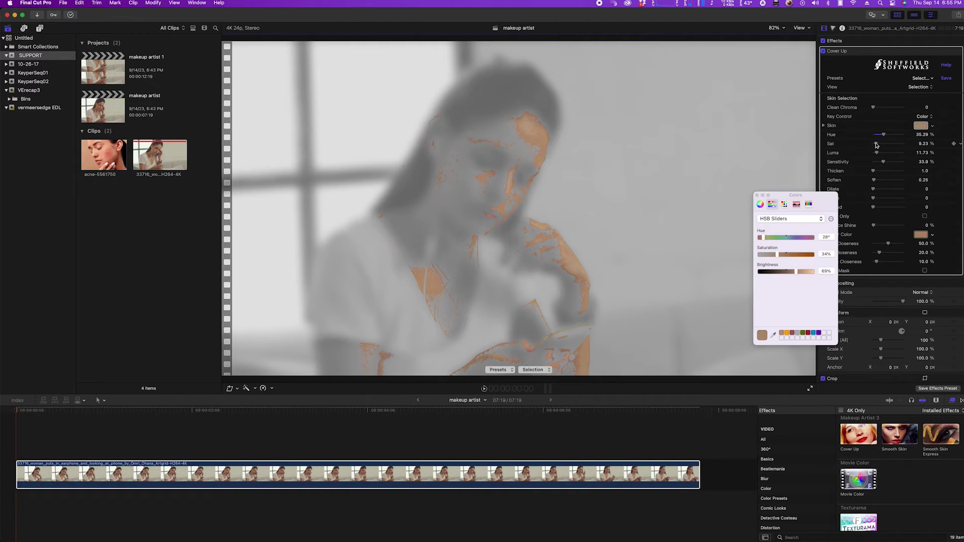
- Refine the skin key's luma, softening and erode to Sat 14.72%, Sensitivity 60.27%, Soften 10.0
left_click_drag(877, 154, 884, 173)
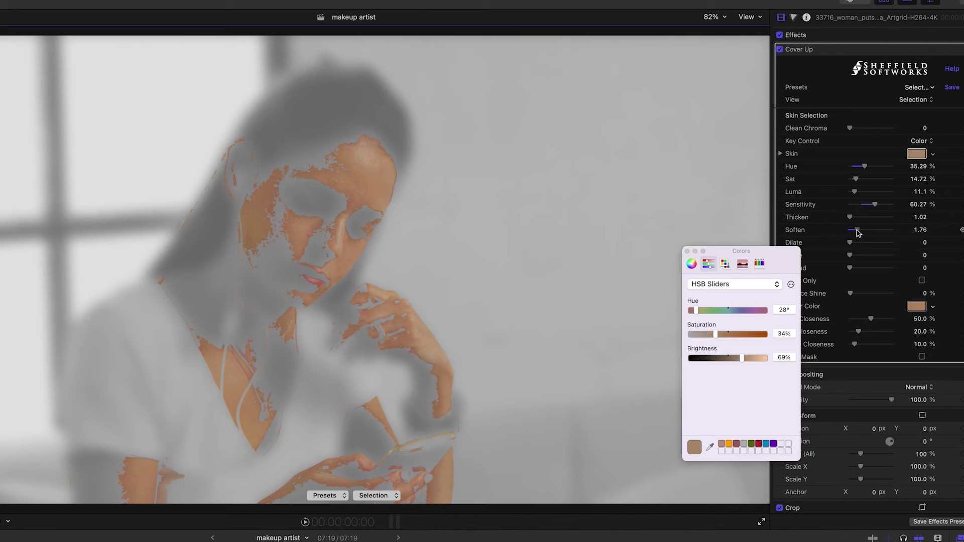
left_click_drag(880, 182, 887, 182)
left_click_drag(868, 233, 893, 232)
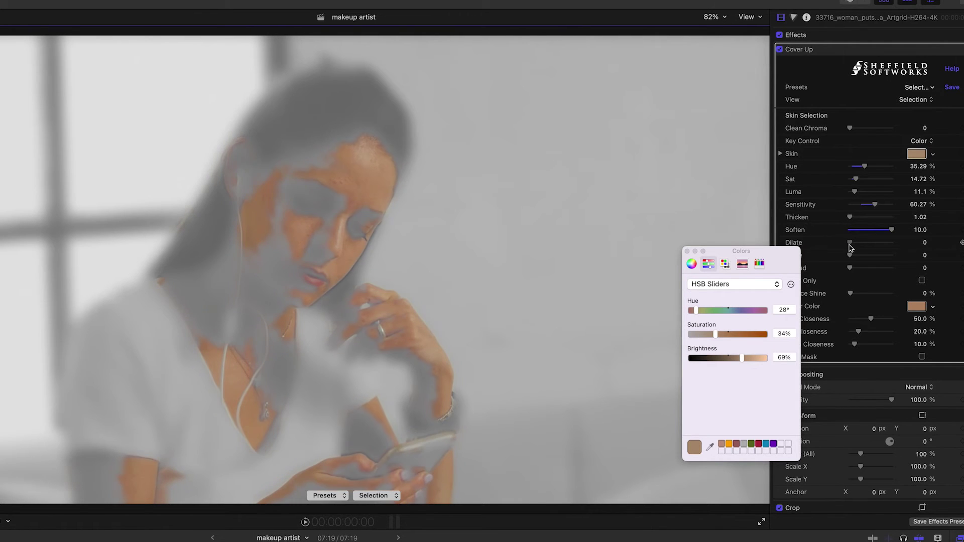
mouse_move(850, 255)
left_mouse_down()
mouse_move(870, 259)
mouse_move(850, 259)
left_mouse_up()
left_click(913, 100)
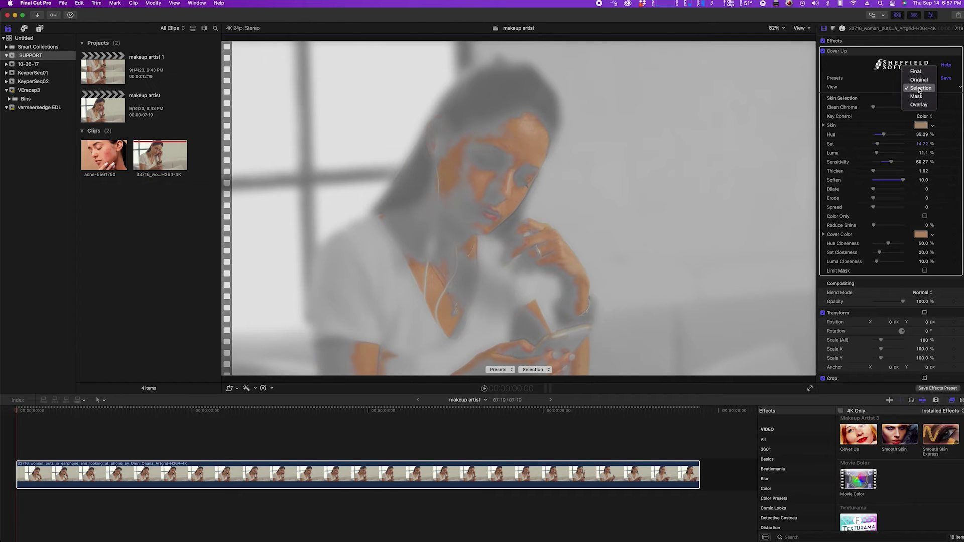
- Set Cover Color to a tone sampled from her face (30°, 36%, 74%), then view the Final result
left_click(918, 79)
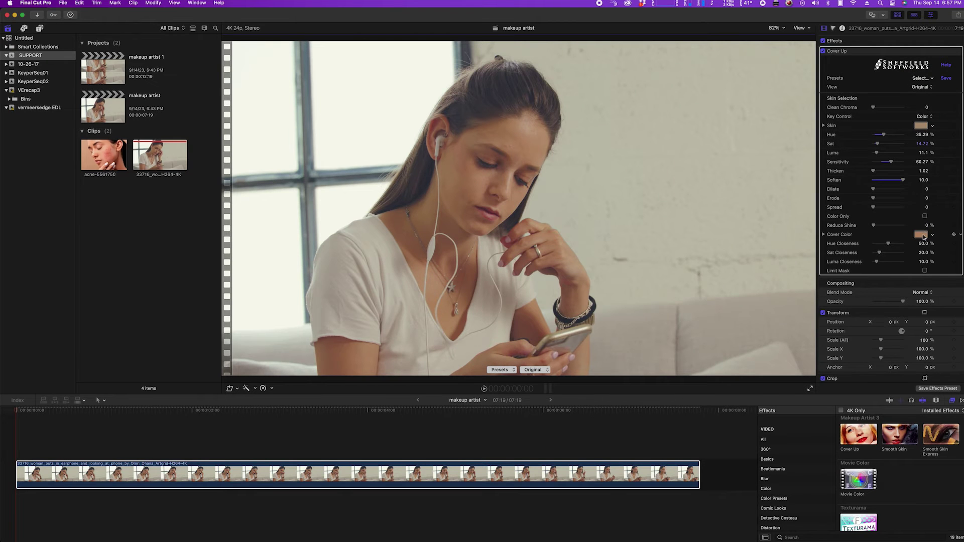
left_click(922, 235)
left_click(773, 335)
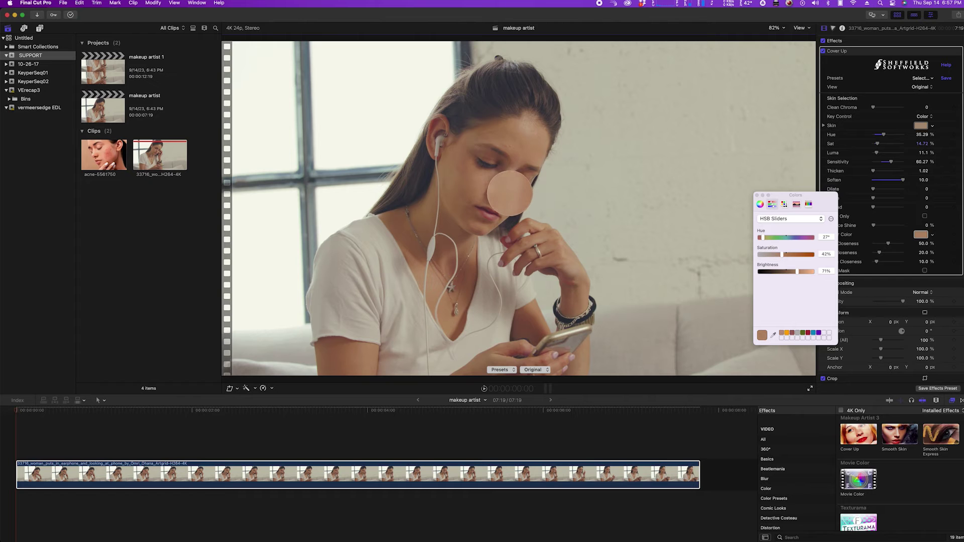
left_click(510, 193)
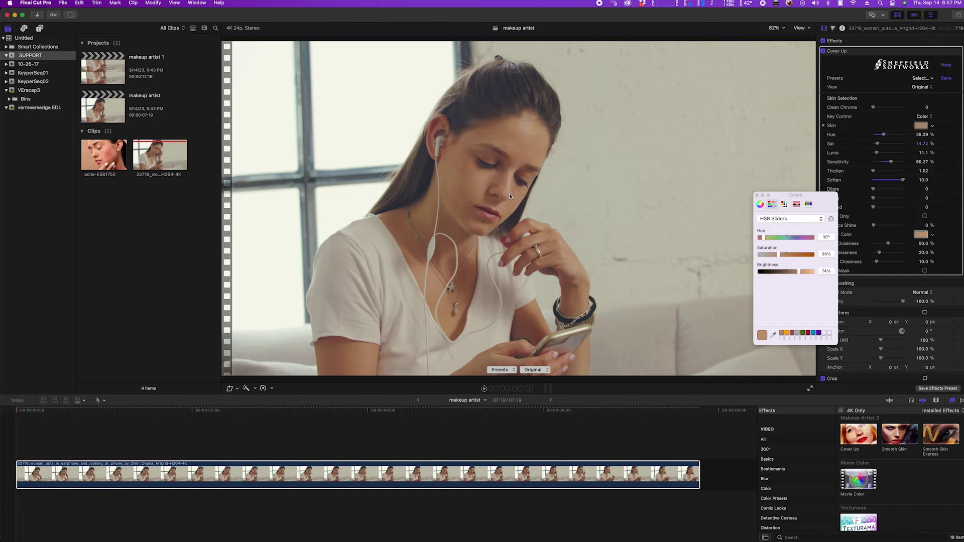
left_click(757, 196)
left_click(920, 87)
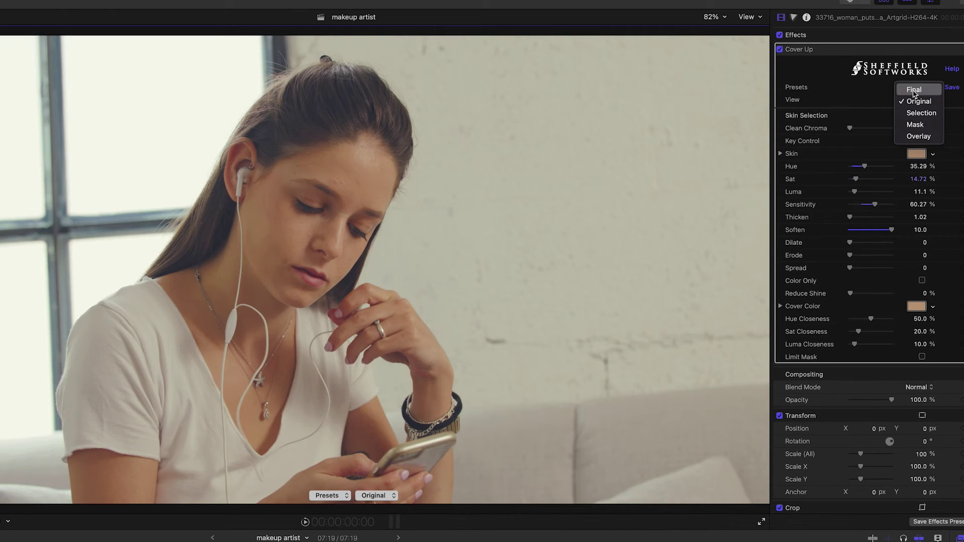
left_click(913, 91)
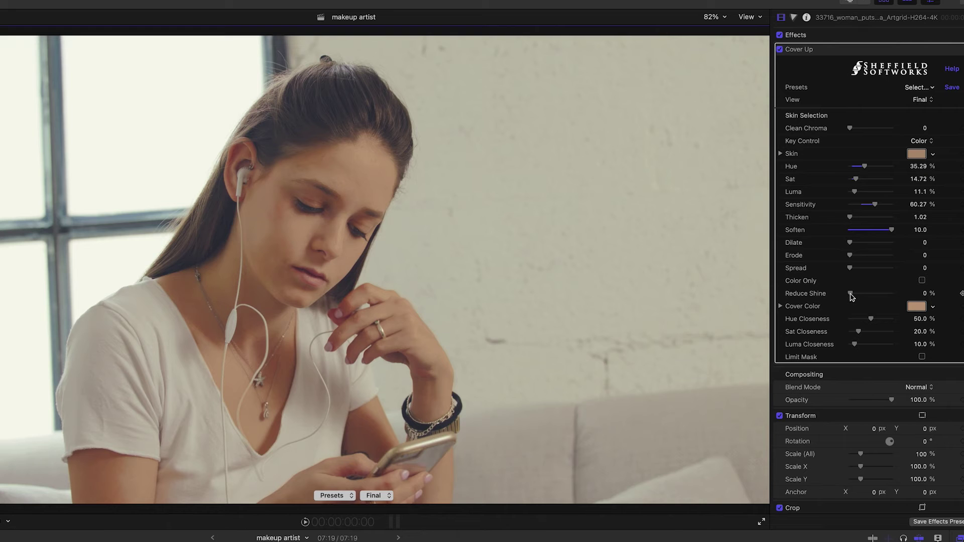
- Set Reduce Shine to 14.07% and Sat Closeness to 22.47%, then toggle Cover Up to compare
left_click_drag(851, 297, 855, 296)
left_click_drag(857, 333, 843, 348)
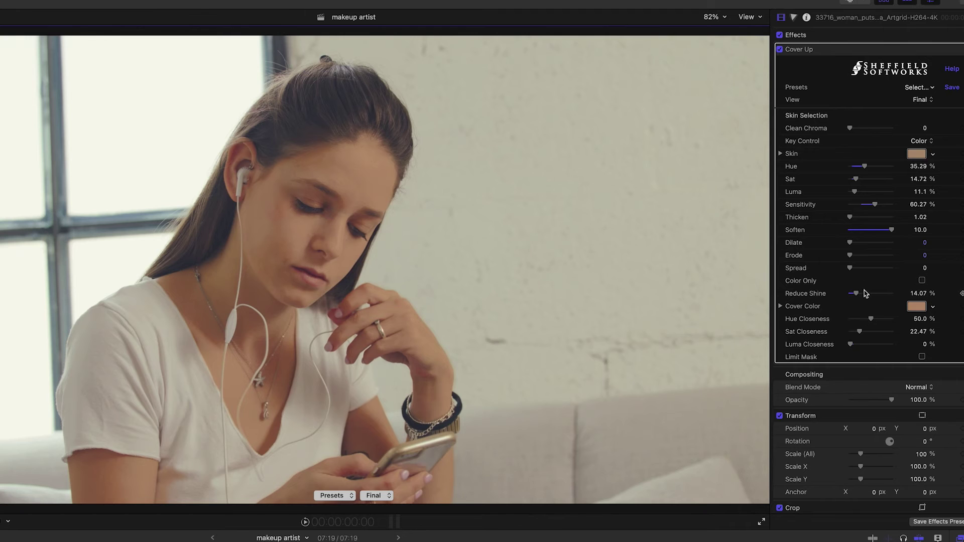
mouse_move(826, 115)
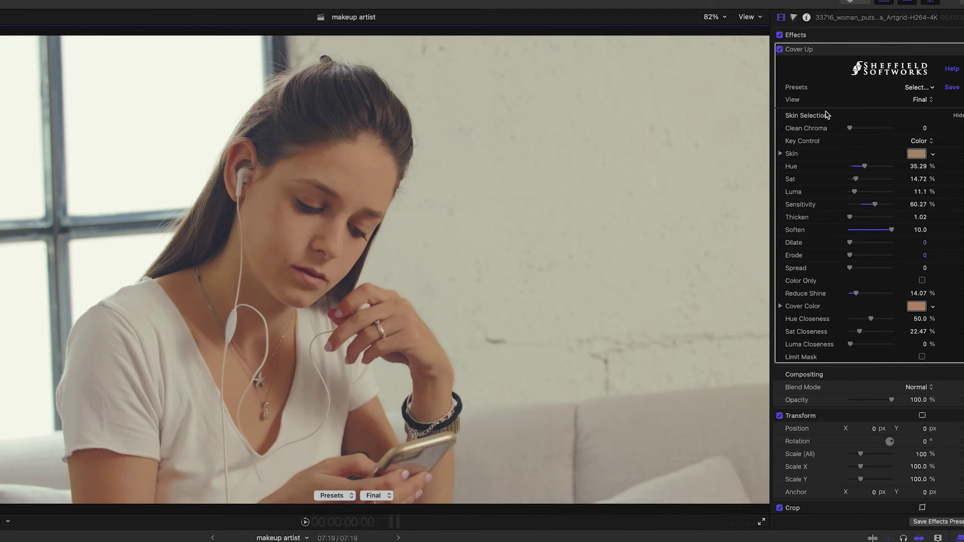
left_click(780, 50)
left_click(780, 50)
left_click(780, 50)
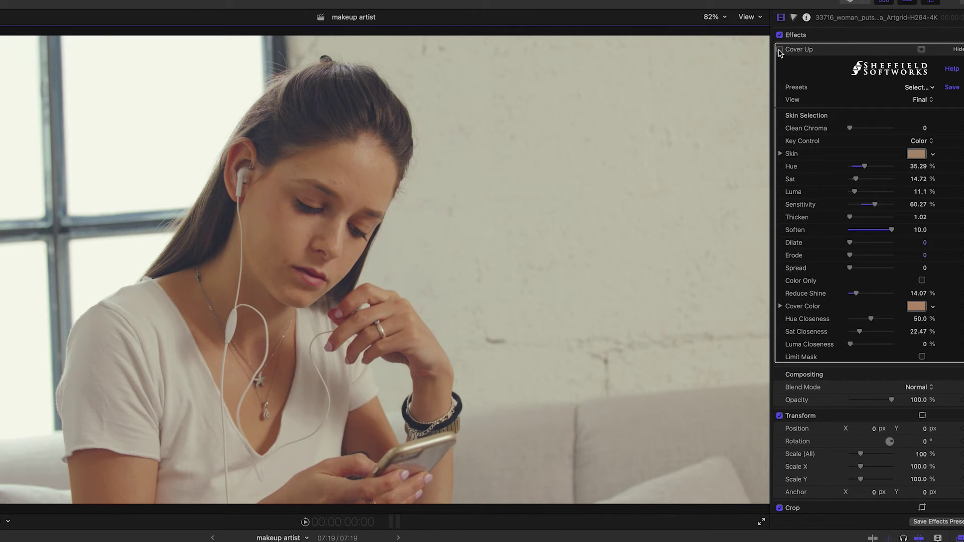
- Toggle Cover Up off and on to compare, then preview its skin Selection view
left_click(780, 50)
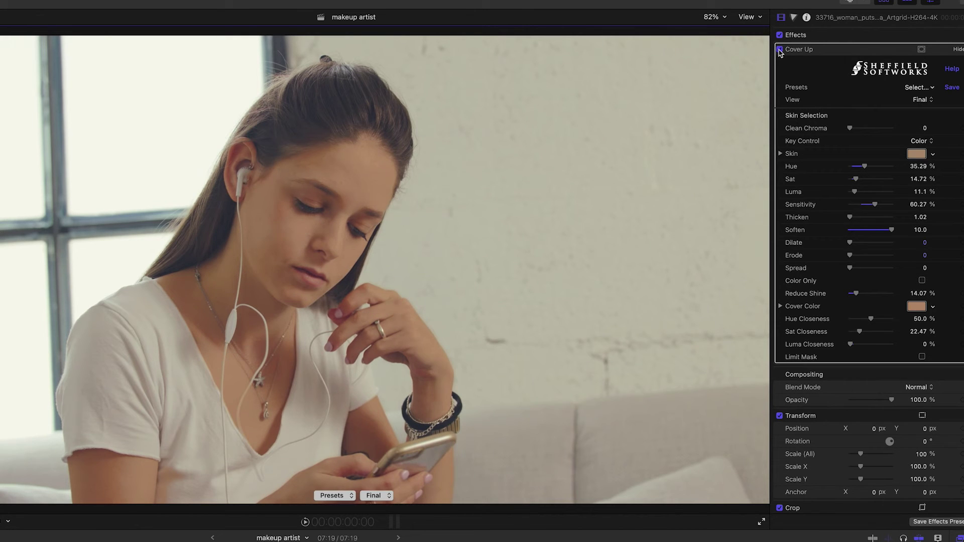
left_click(780, 50)
left_click(780, 51)
left_click(921, 100)
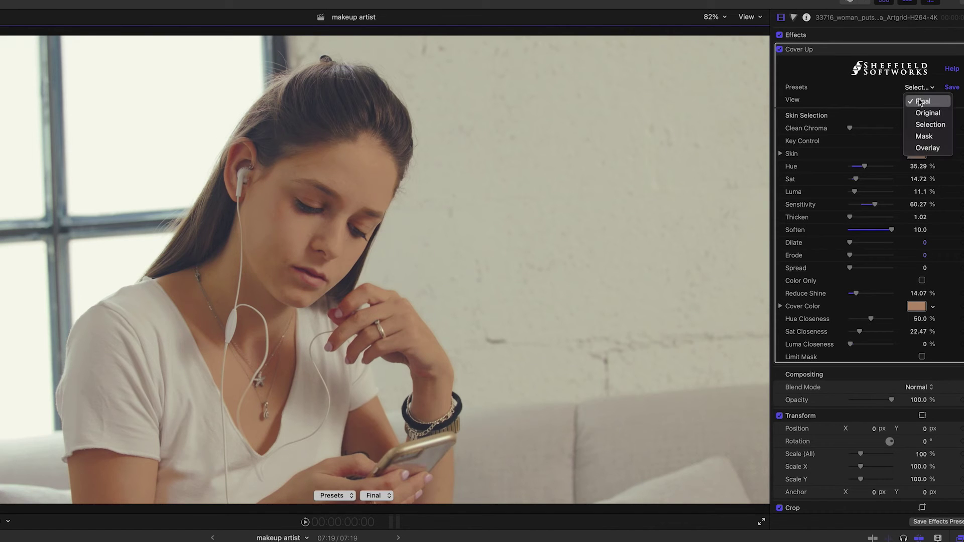
left_click(921, 125)
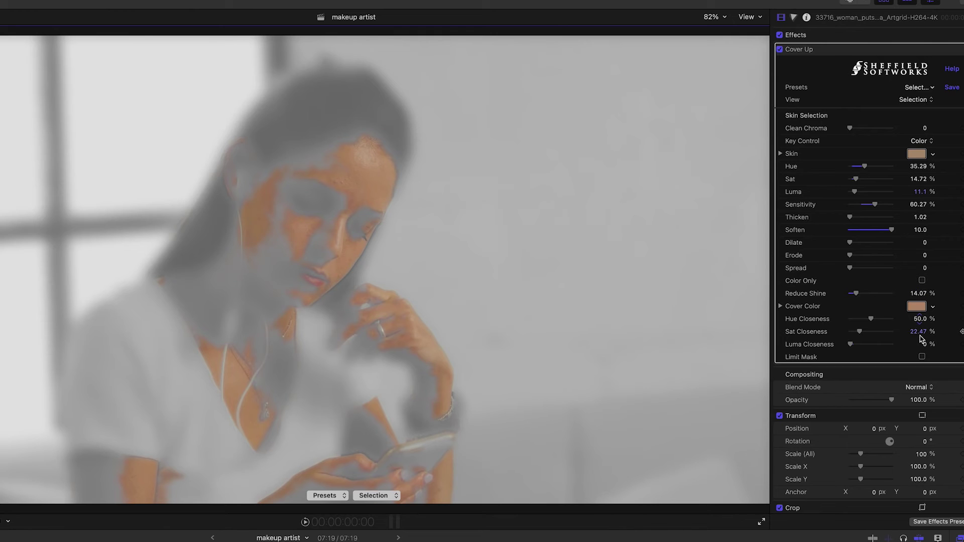
- Limit Cover Up to a soft tilted oval mask on her face (Radius 20.02, Size 0.44, Softness 69.12) with tracking on
left_click(922, 356)
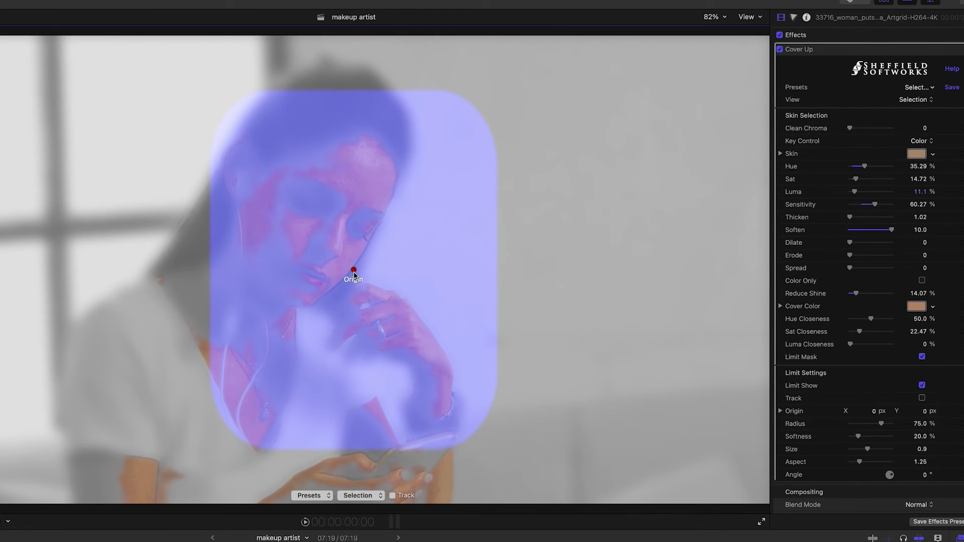
left_click_drag(351, 273, 335, 241)
left_click_drag(880, 423, 856, 449)
left_click_drag(898, 476, 864, 464)
left_click_drag(335, 241, 309, 209)
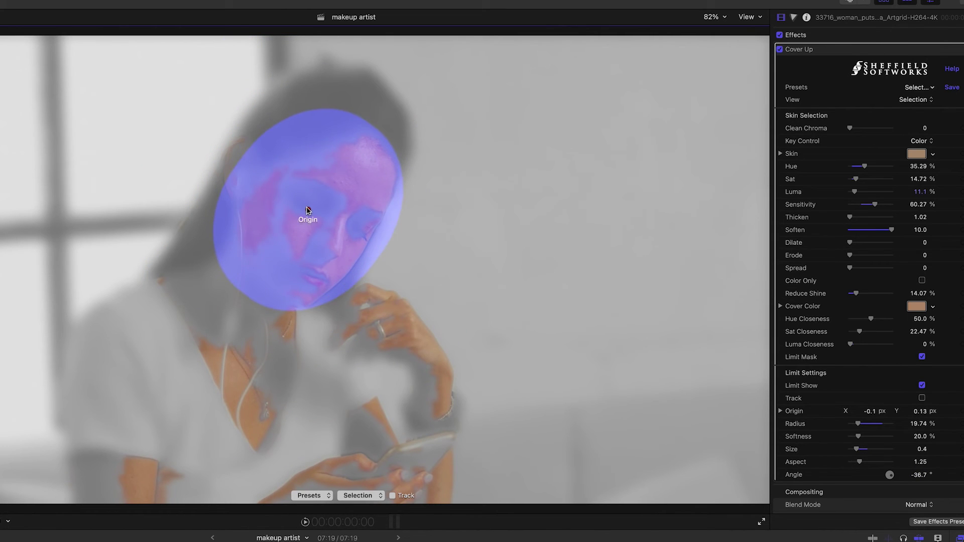
mouse_move(857, 436)
left_mouse_down()
mouse_move(880, 436)
mouse_move(859, 424)
mouse_move(855, 451)
left_mouse_up()
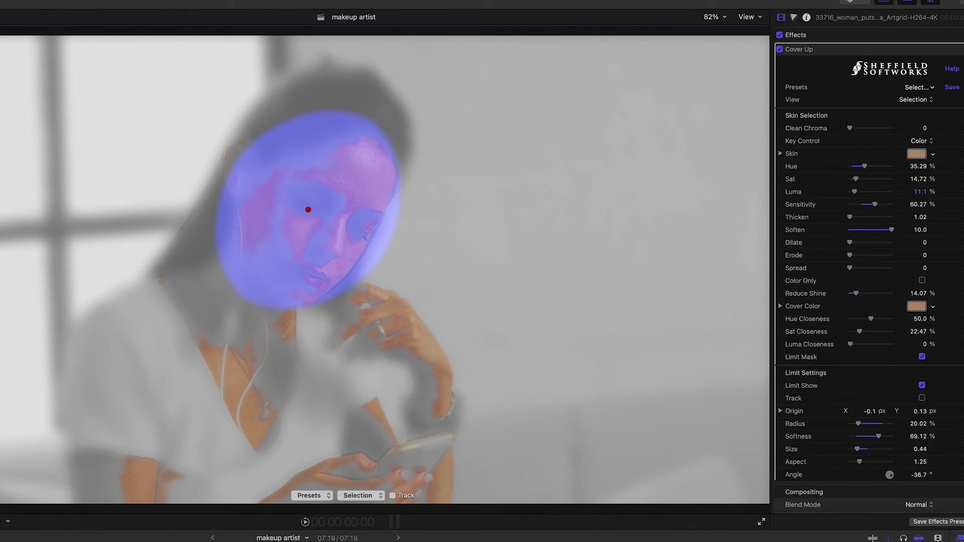
key("space")
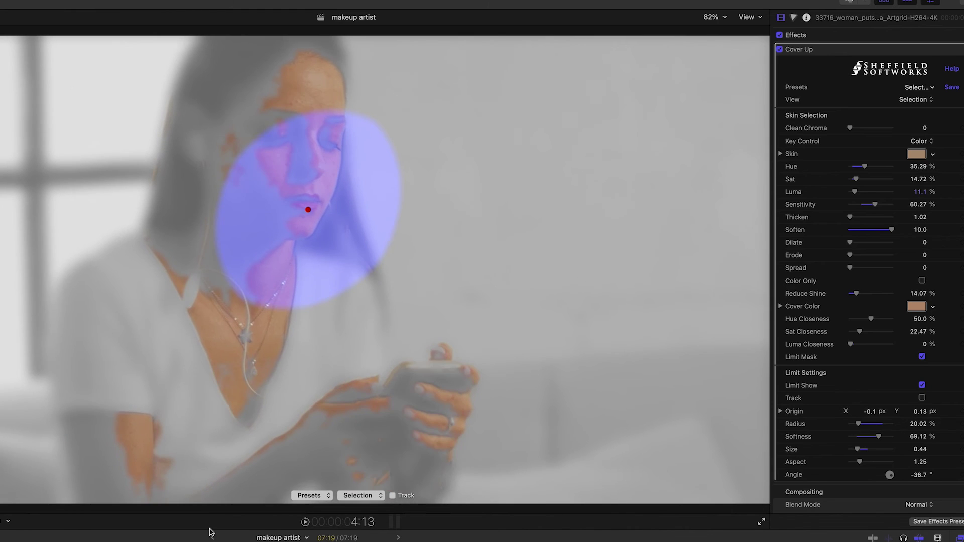
left_click(922, 397)
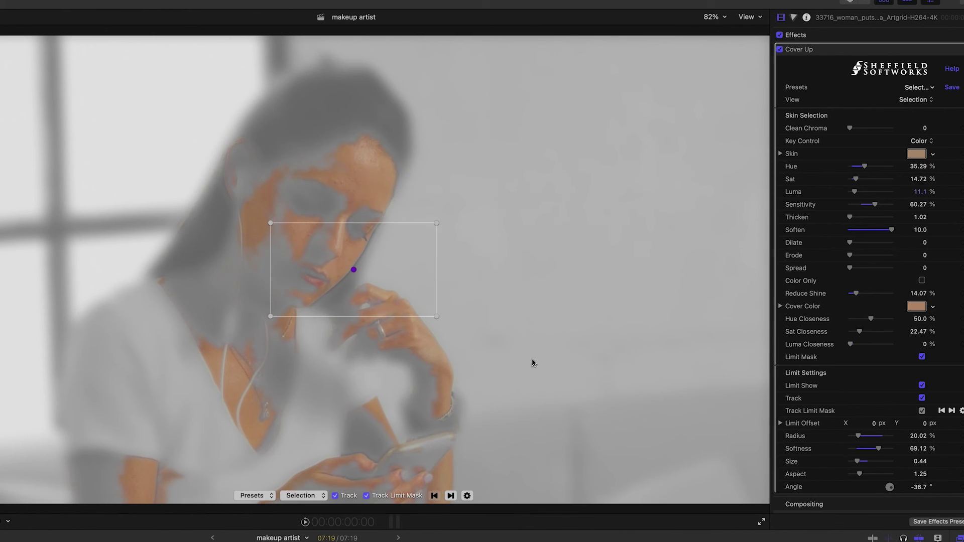
- Fit the tracking box to her forehead, move the oval mask onto her face, and track it forward
left_click_drag(433, 314, 384, 290)
left_click_drag(434, 231, 334, 227)
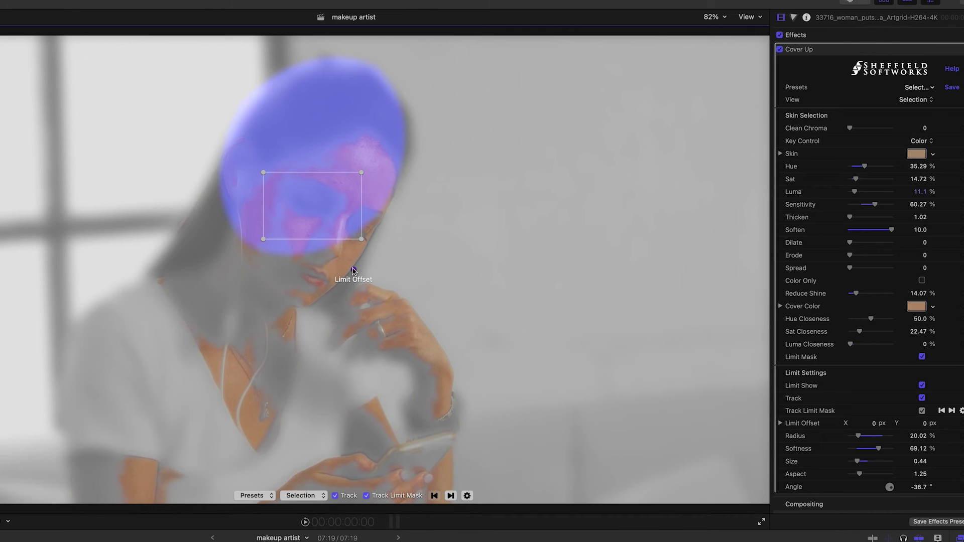
left_click_drag(353, 270, 351, 326)
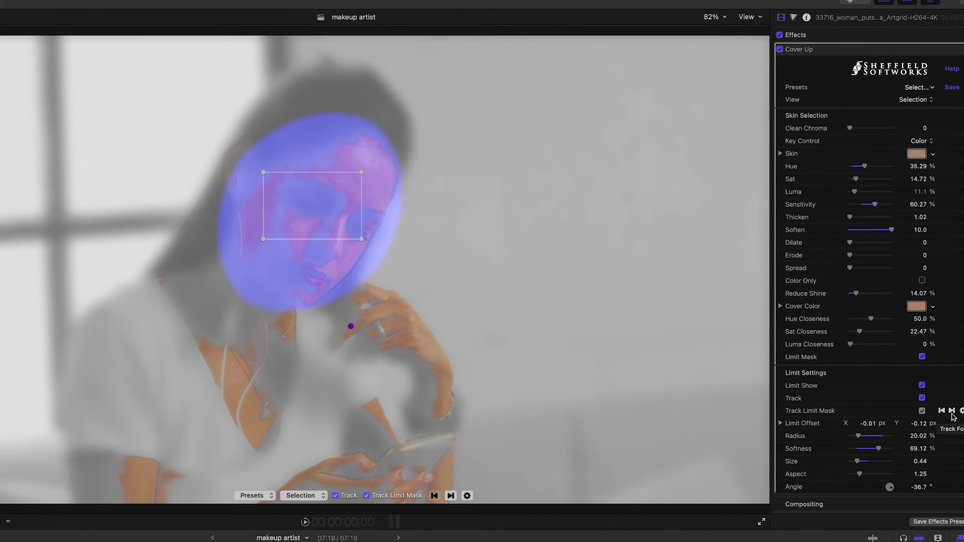
left_click(951, 414)
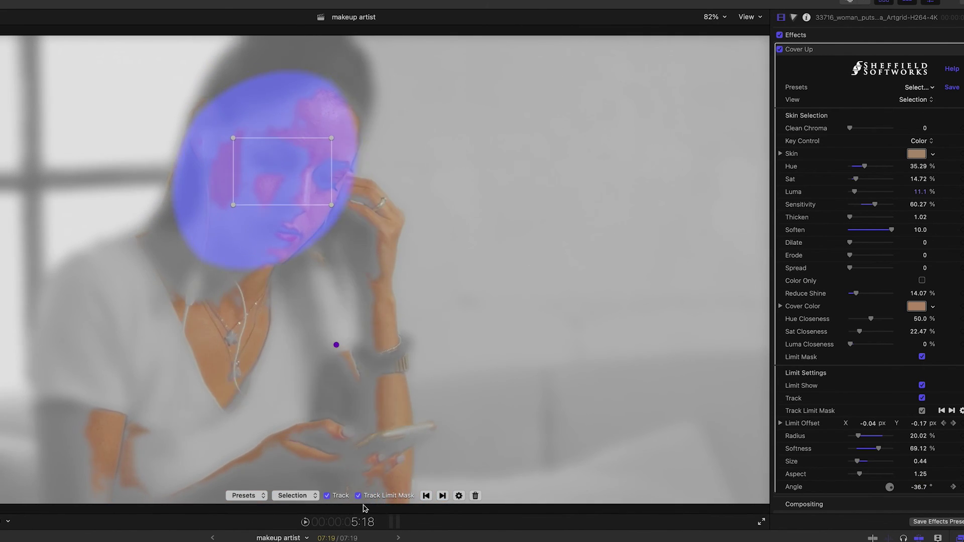
left_click(914, 100)
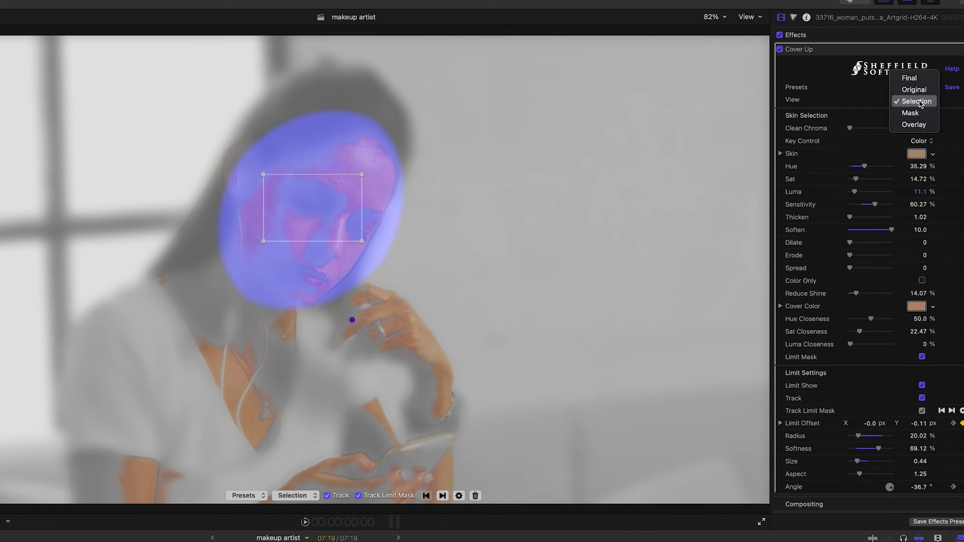
- Switch Cover Up's view back to Final and play the clip to review the smoothed skin
left_click(909, 77)
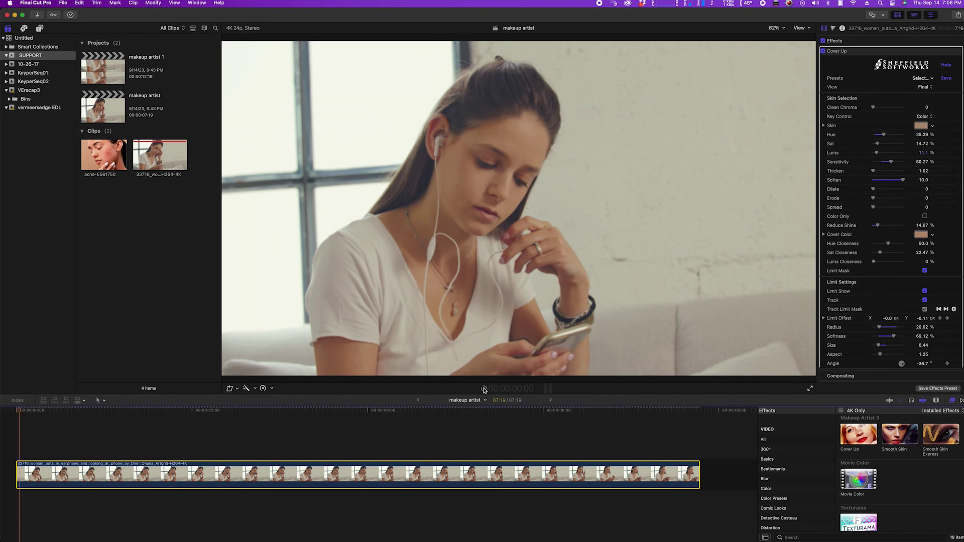
left_click(484, 390)
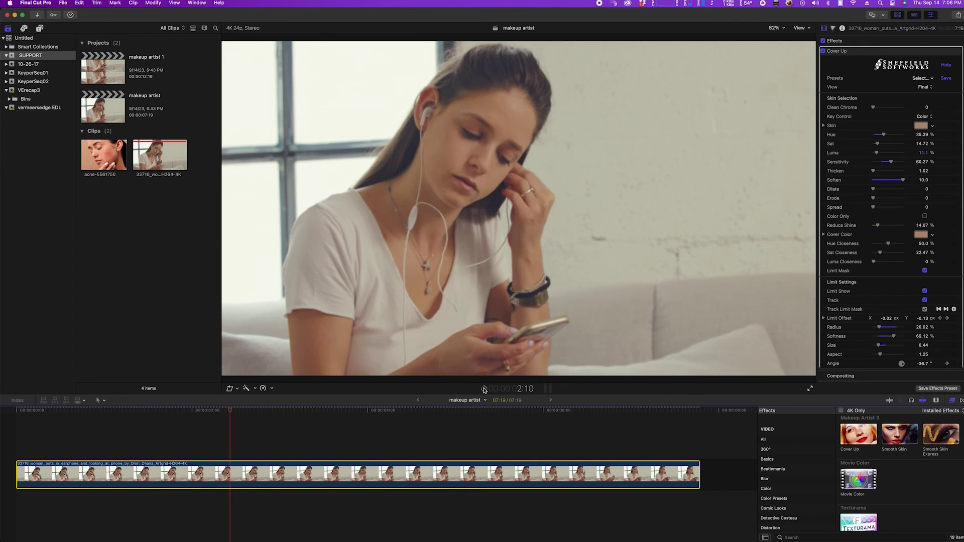